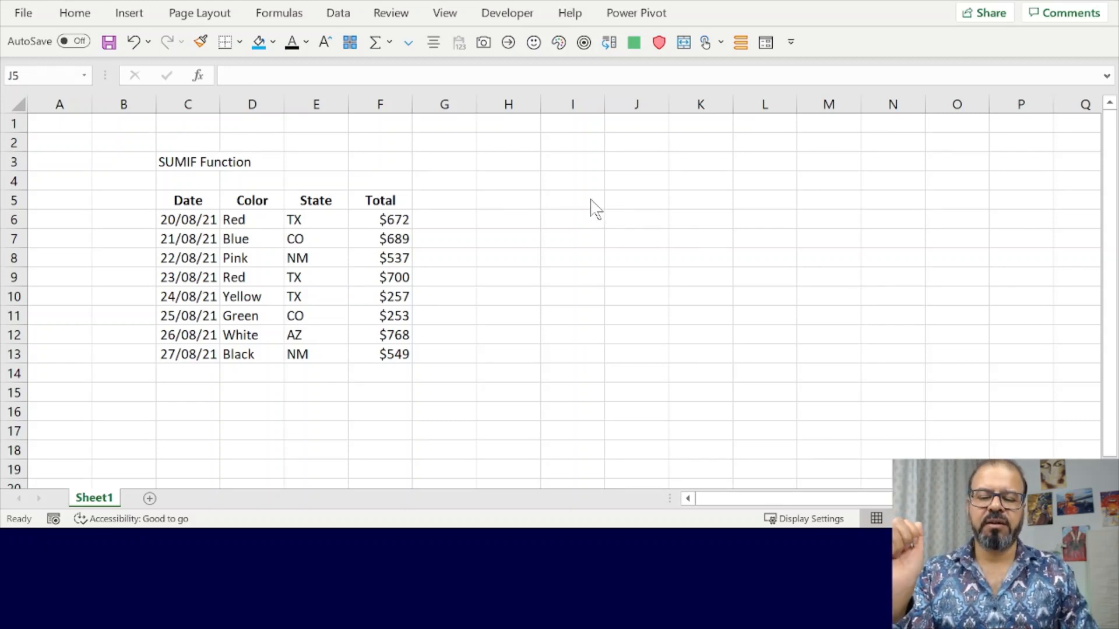
- Fill the Color and Total cells of the first Red row, D6 and F6, with red
{"action": "left_click", "coordinate": [264, 223]}
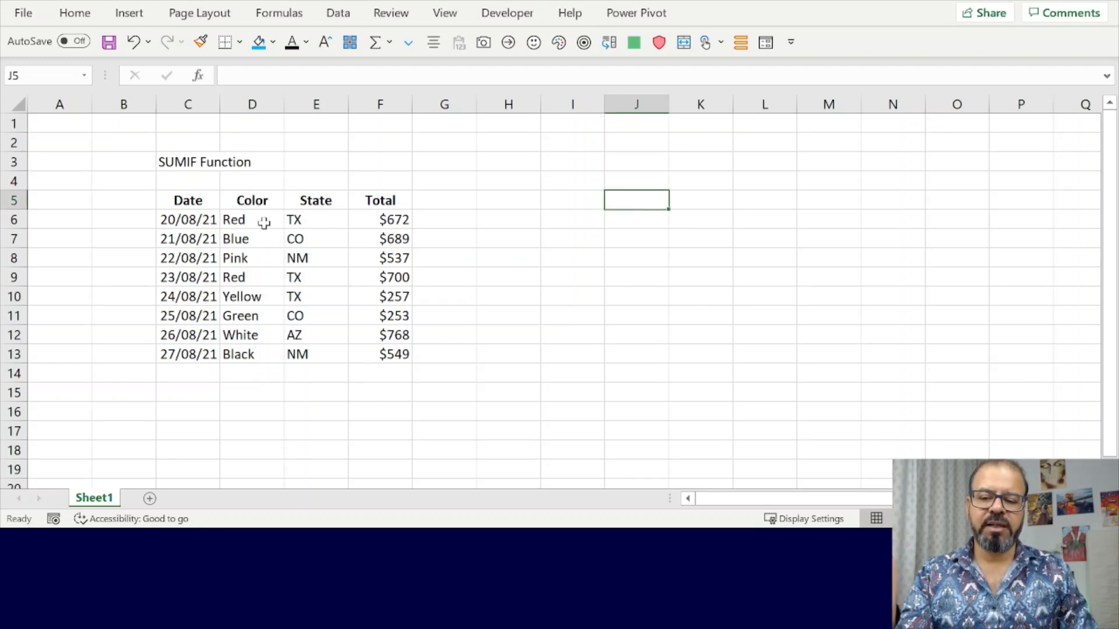
{"action": "left_click_drag", "start_coordinate": [264, 220], "coordinate": [246, 296]}
{"action": "left_click", "coordinate": [252, 221]}
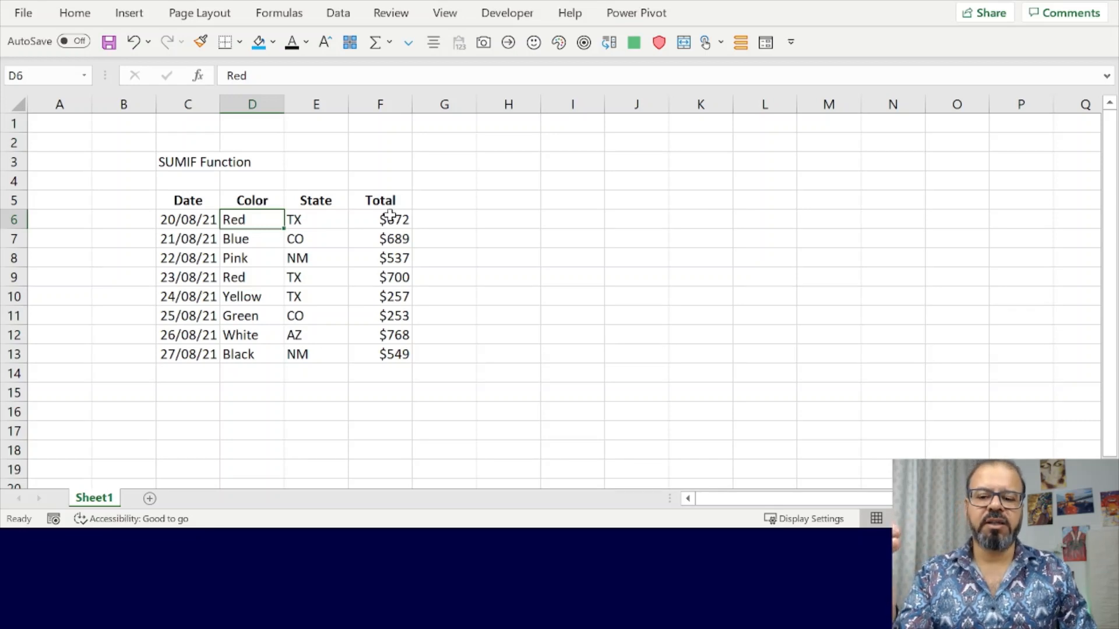
{"action": "left_click", "coordinate": [407, 220], "text": "ctrl"}
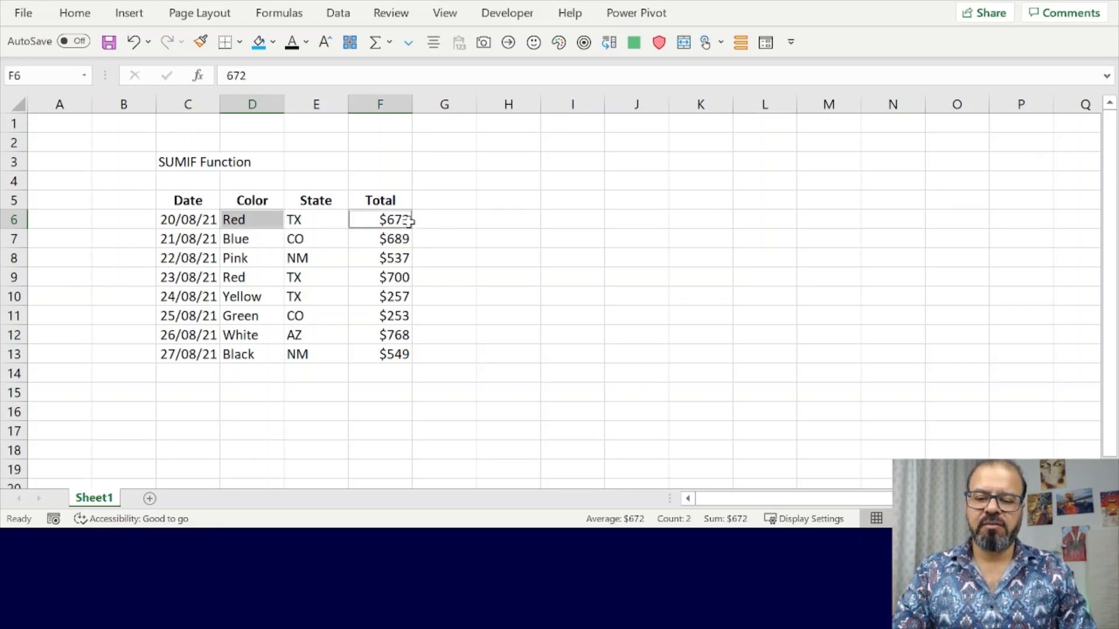
{"action": "left_click", "coordinate": [273, 42]}
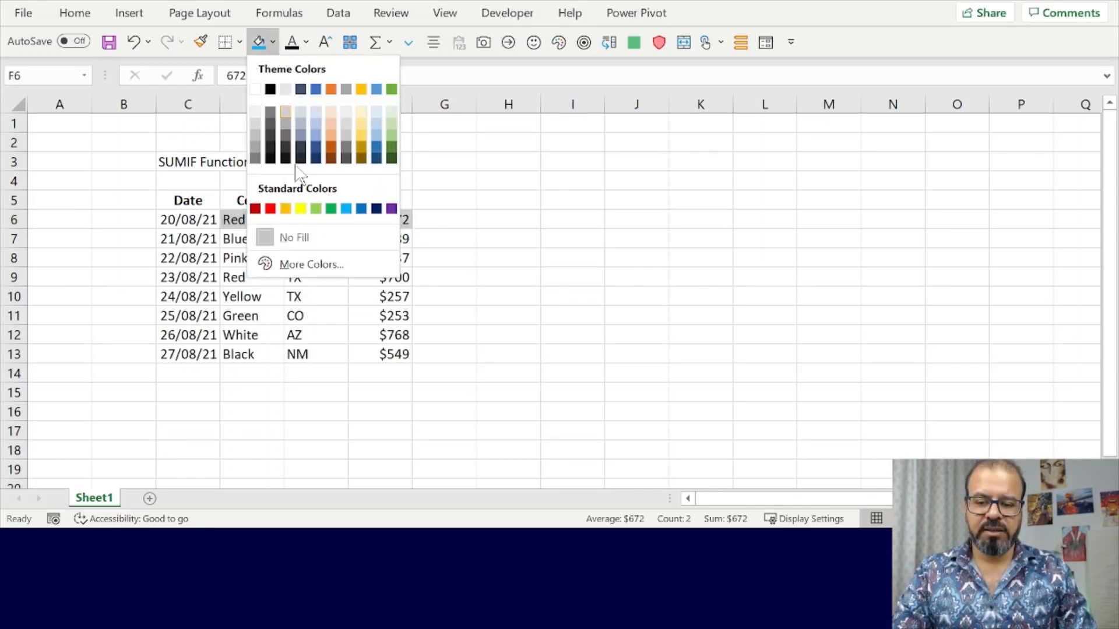
{"action": "left_click", "coordinate": [268, 208]}
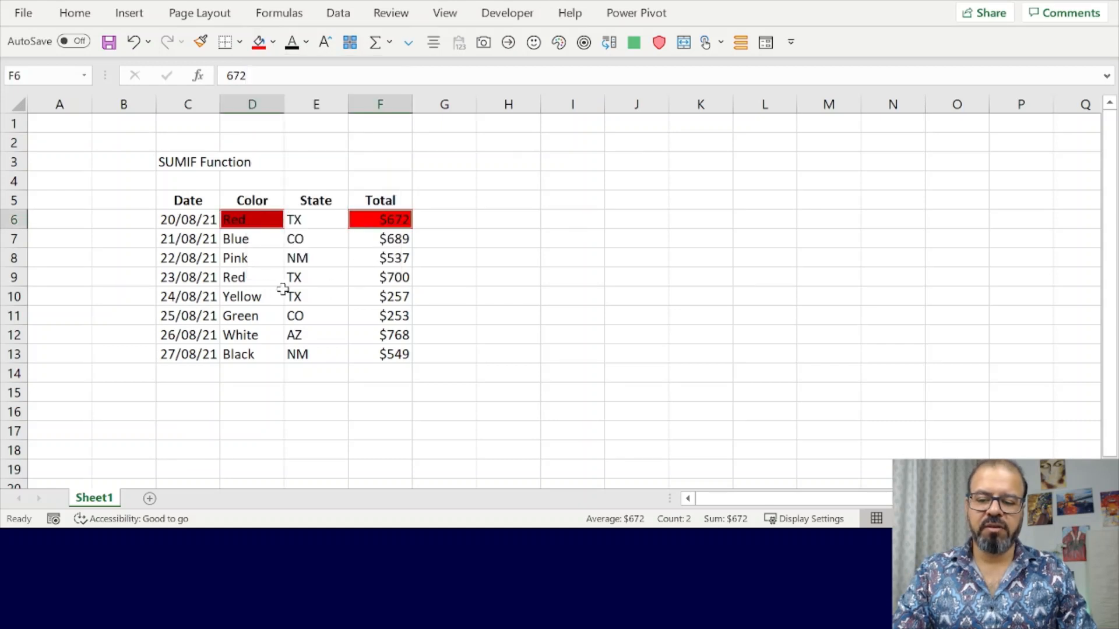
- Apply the same red fill to the second Red row's Color and Total cells, D9 and F9
{"action": "left_click", "coordinate": [265, 280]}
{"action": "left_click", "coordinate": [408, 274], "text": "ctrl"}
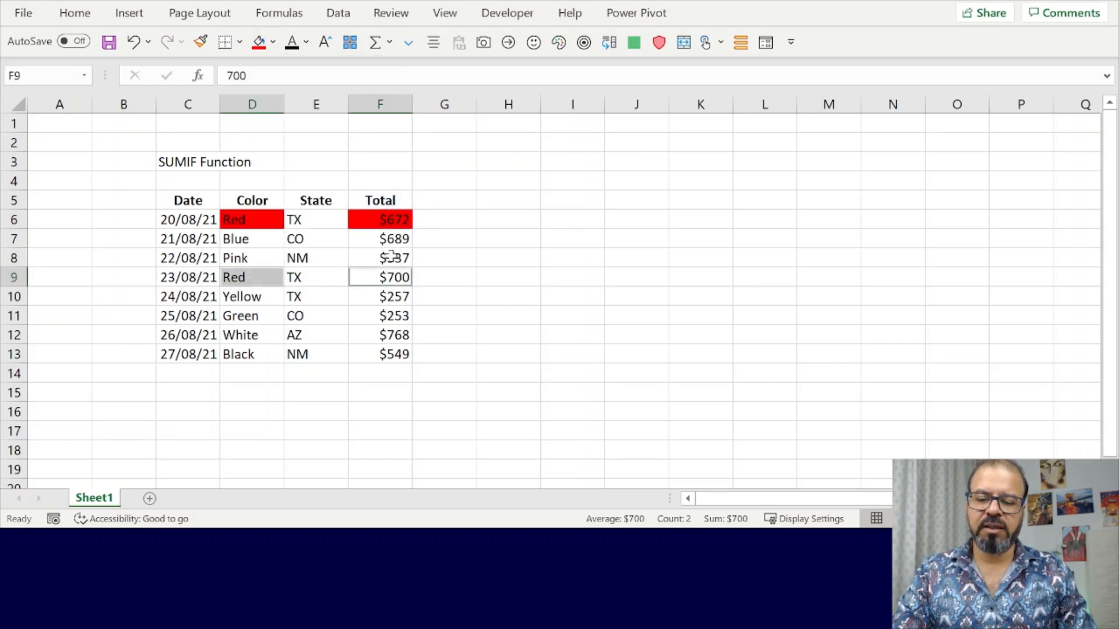
{"action": "left_click", "coordinate": [258, 42]}
- Check the combined sum of the two red Total cells, F6 and F9, without a formula
{"action": "left_click", "coordinate": [379, 220]}
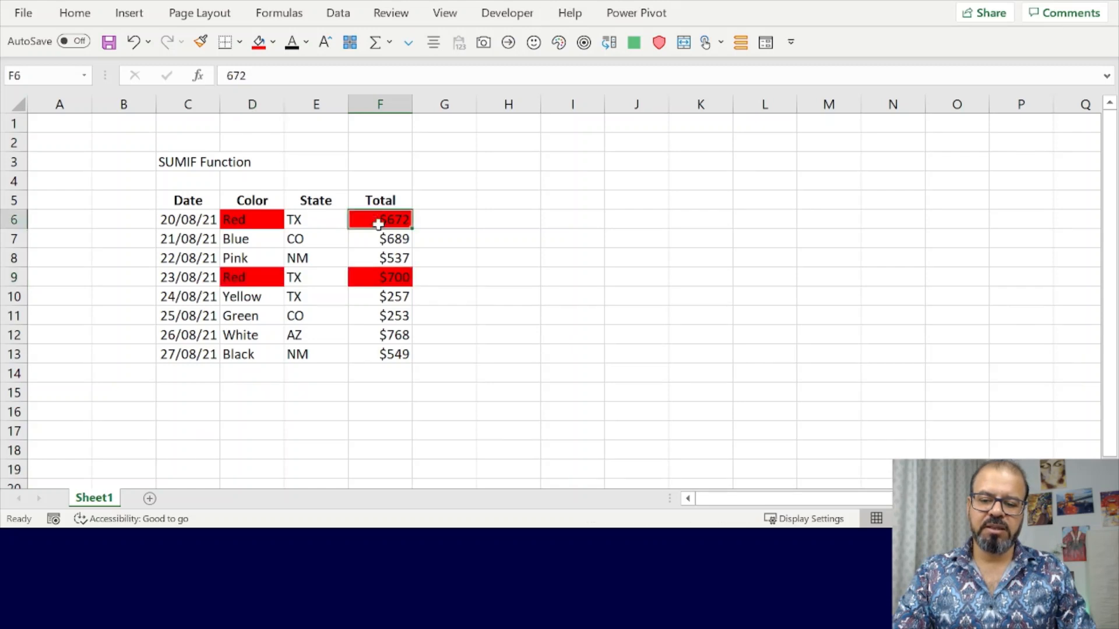
{"action": "left_click", "coordinate": [383, 275], "text": "ctrl"}
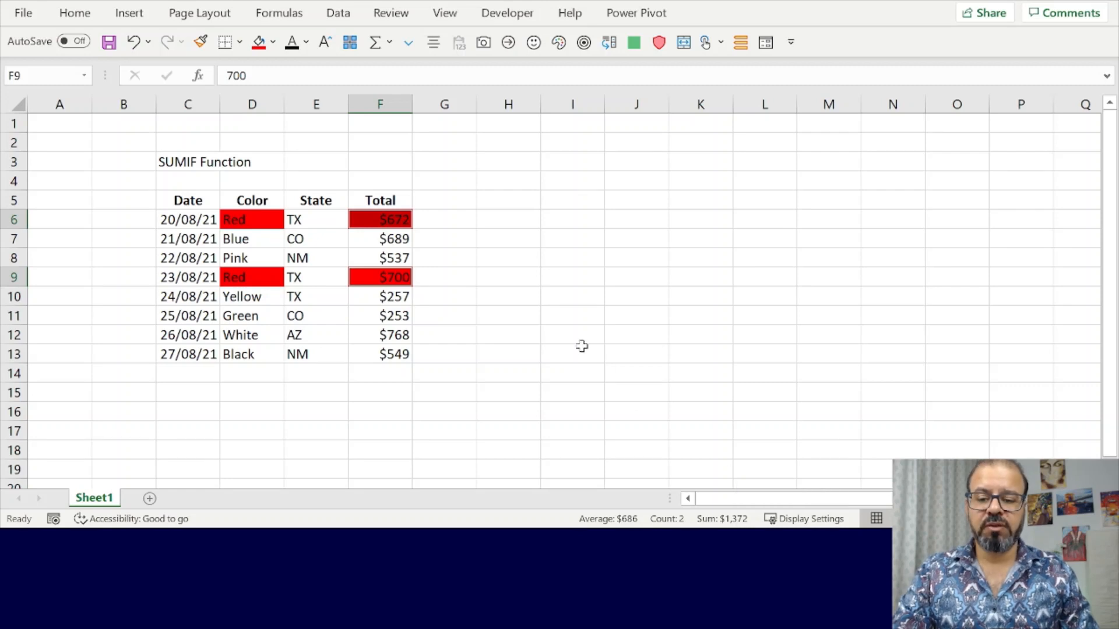
{"action": "left_click", "coordinate": [487, 293]}
{"action": "left_click", "coordinate": [562, 258]}
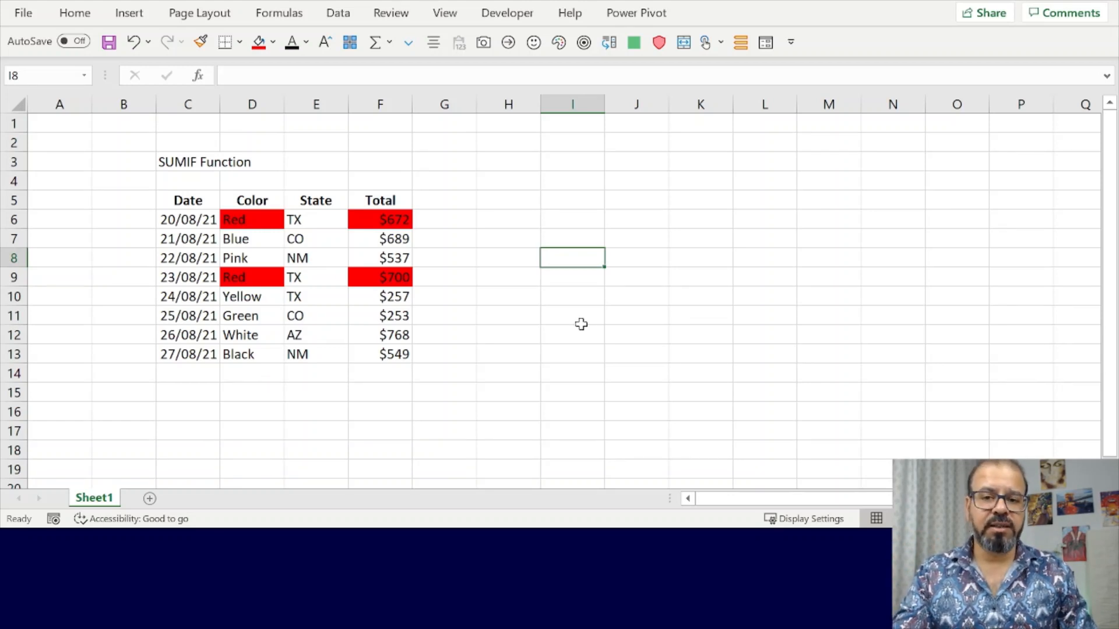
- Enter =SUMIF(D6:D13,"Red",F6:F13) in cell I5 to add the totals of the Red rows
{"action": "left_click", "coordinate": [570, 198]}
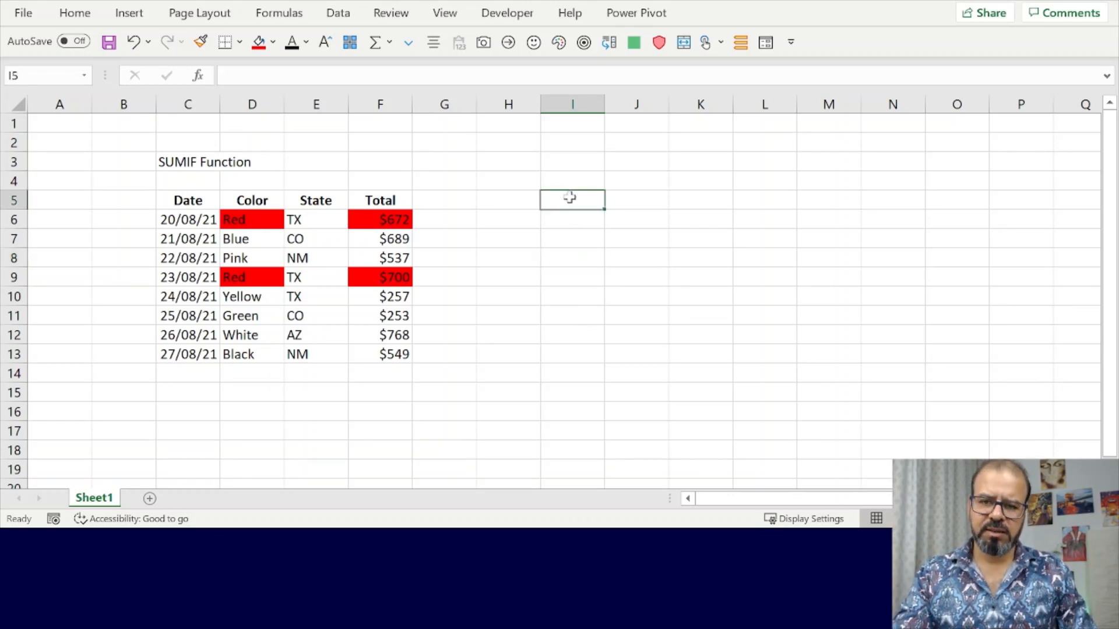
{"action": "type", "text": "="}
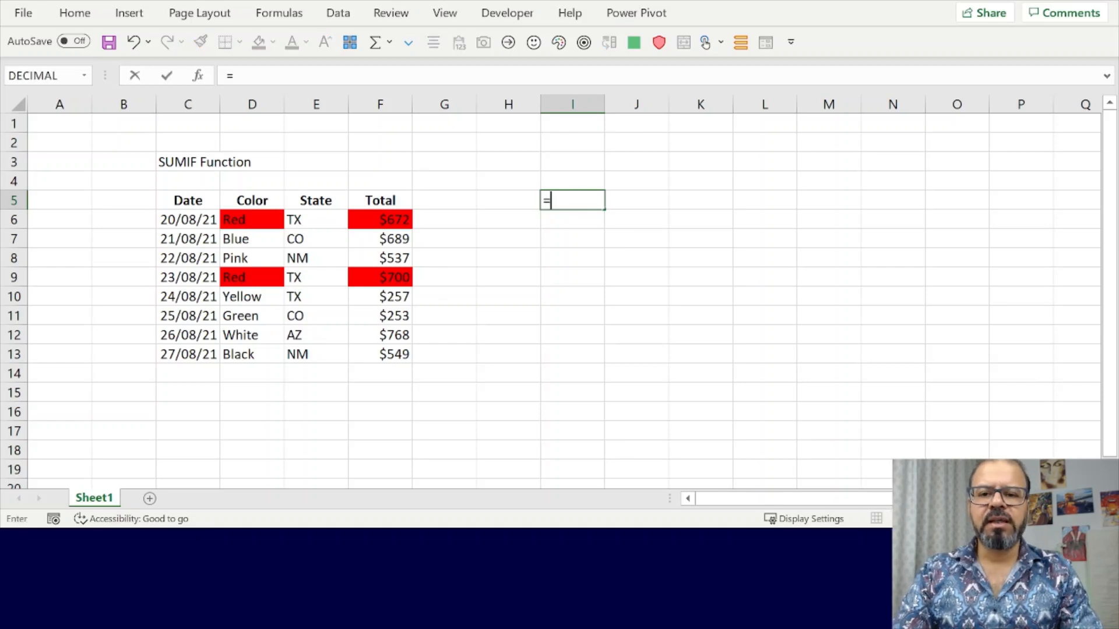
{"action": "type", "text": "sumif"}
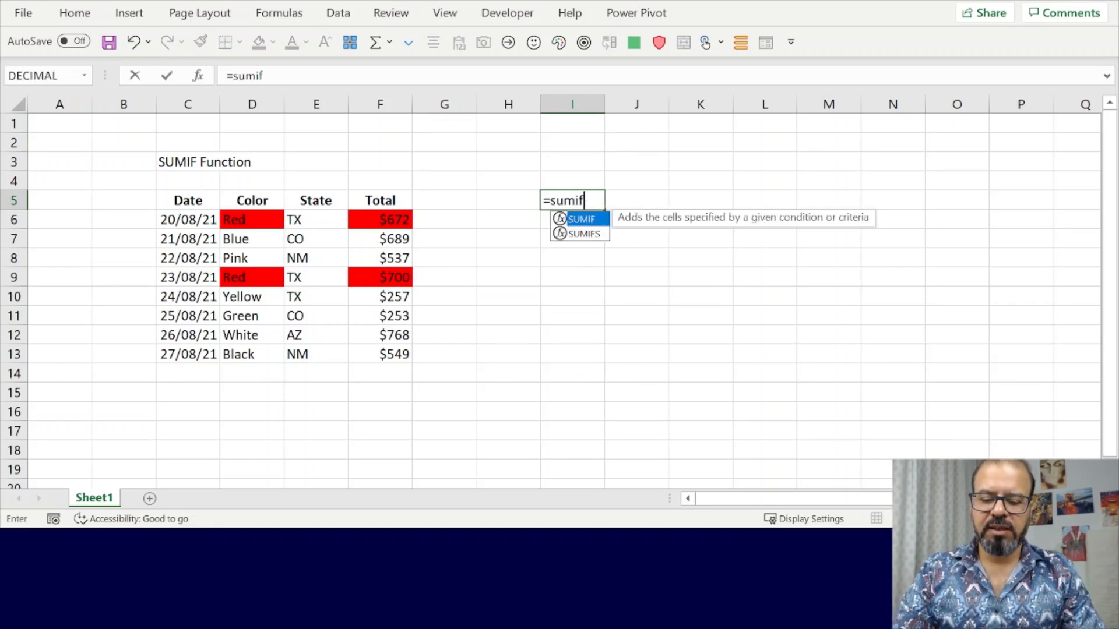
{"action": "type", "text": "("}
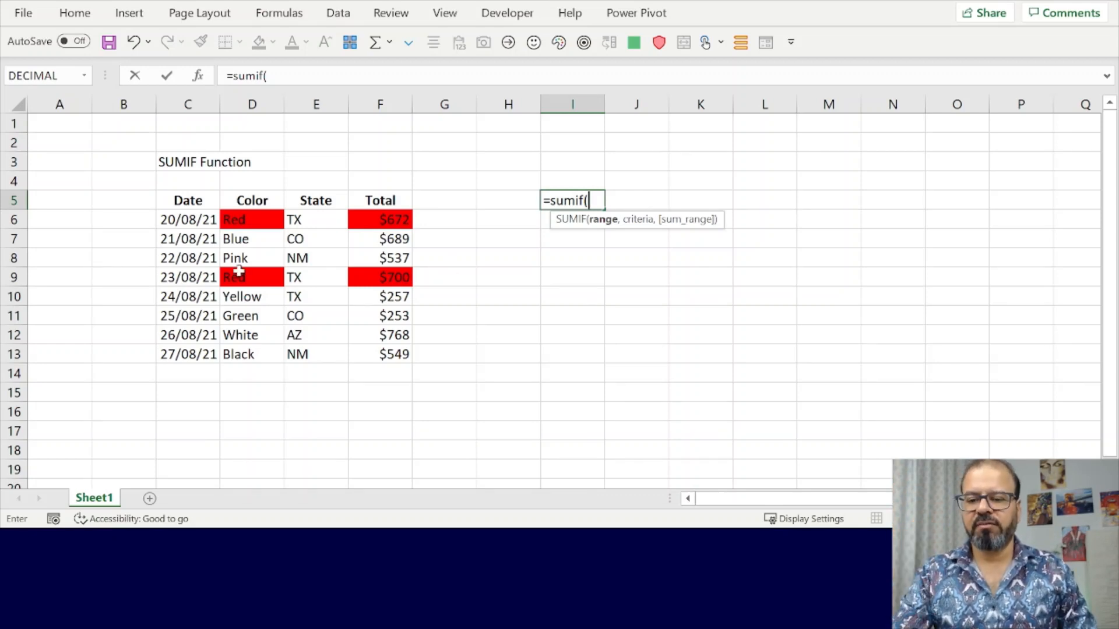
{"action": "left_click_drag", "start_coordinate": [252, 218], "coordinate": [257, 355]}
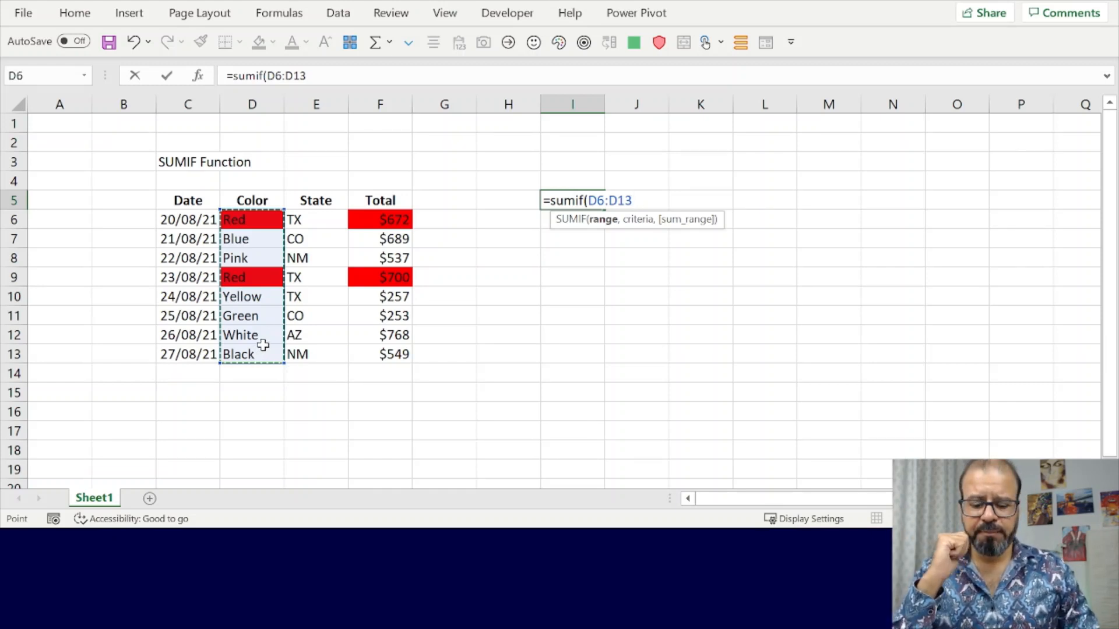
{"action": "type", "text": ","}
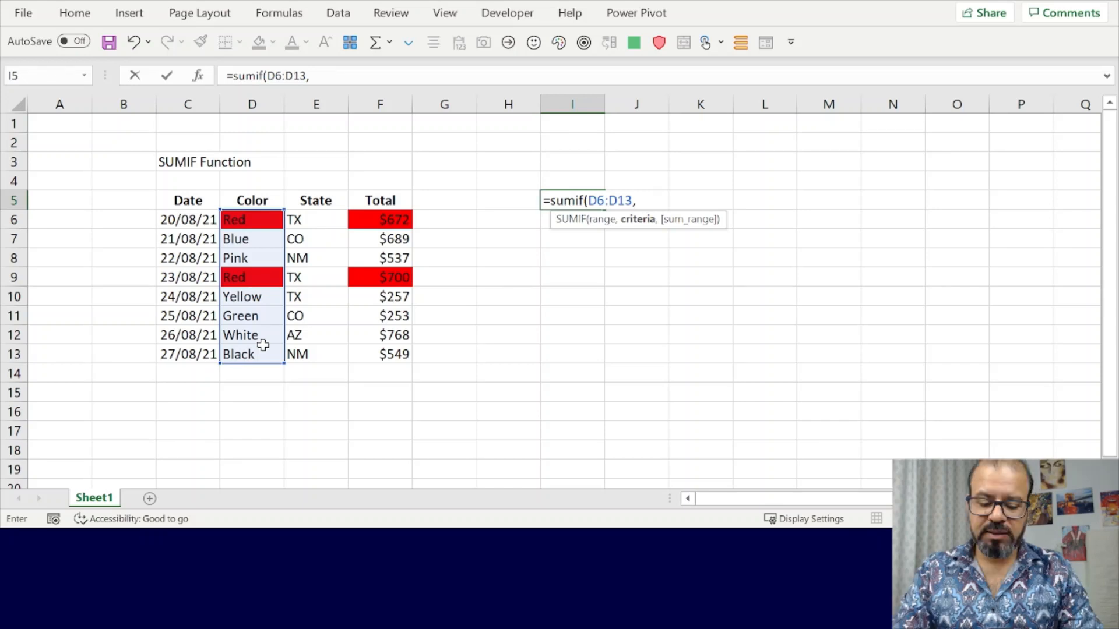
{"action": "type", "text": "\"Red"}
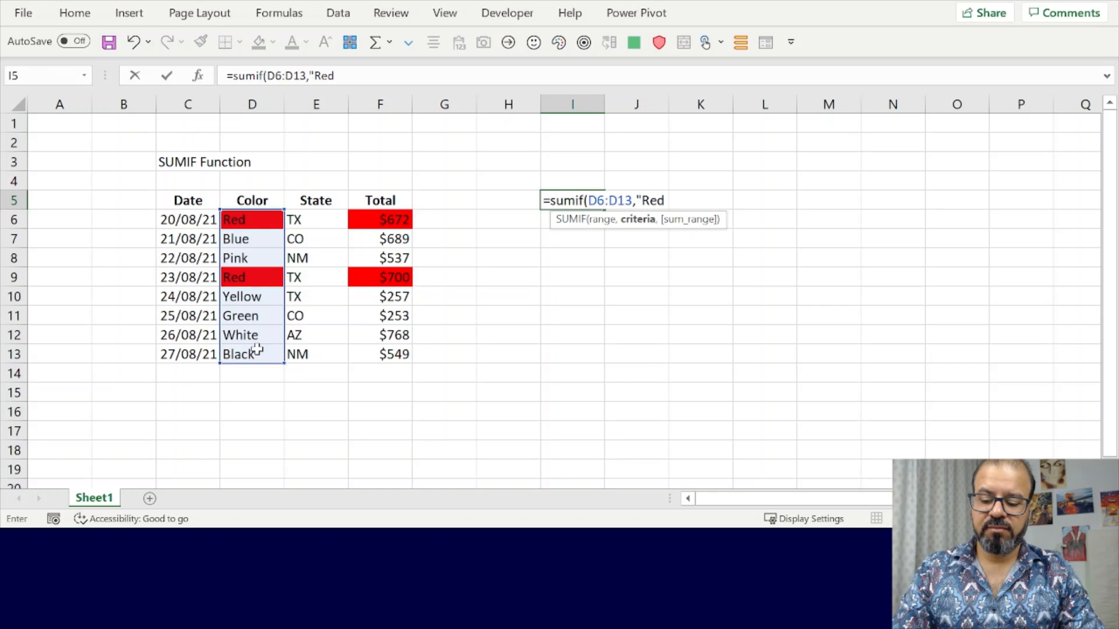
{"action": "type", "text": "\","}
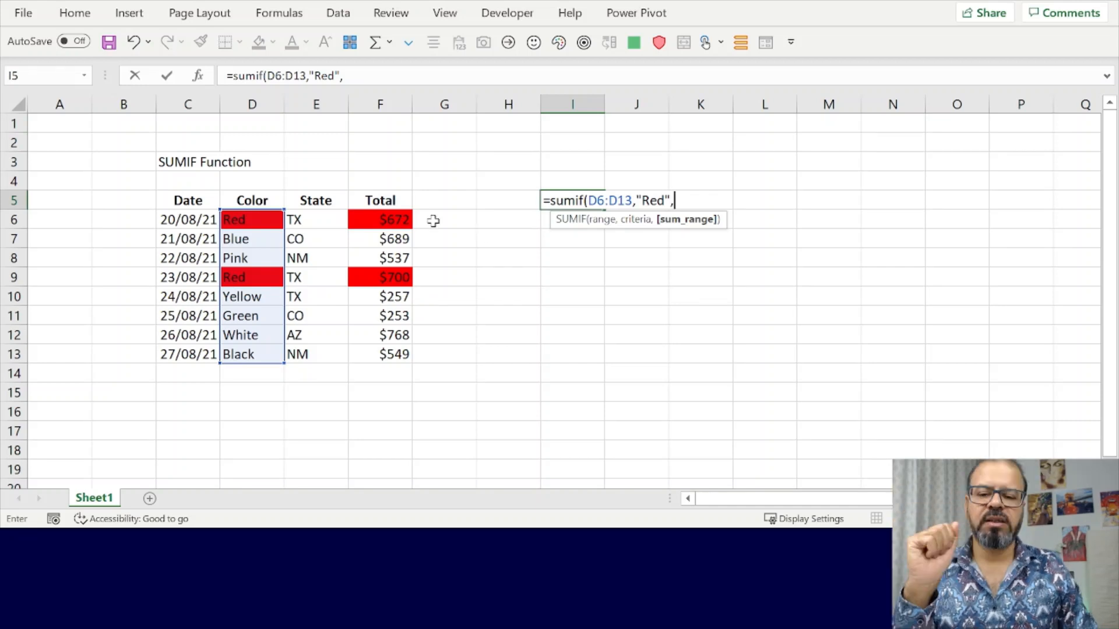
{"action": "left_click_drag", "start_coordinate": [380, 220], "coordinate": [385, 349]}
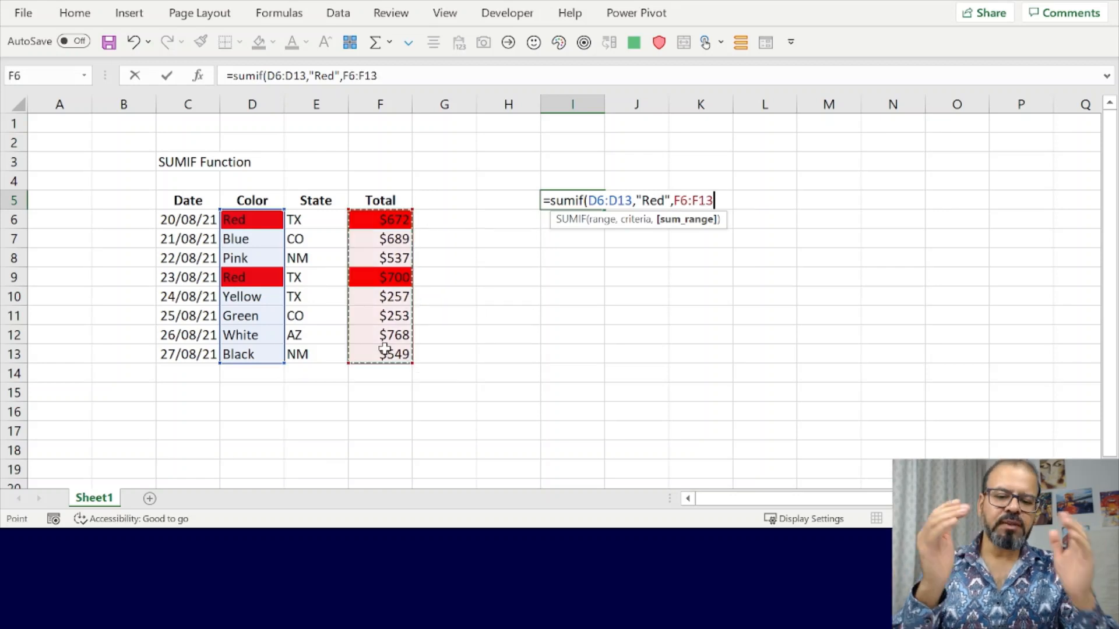
{"action": "type", "text": ")"}
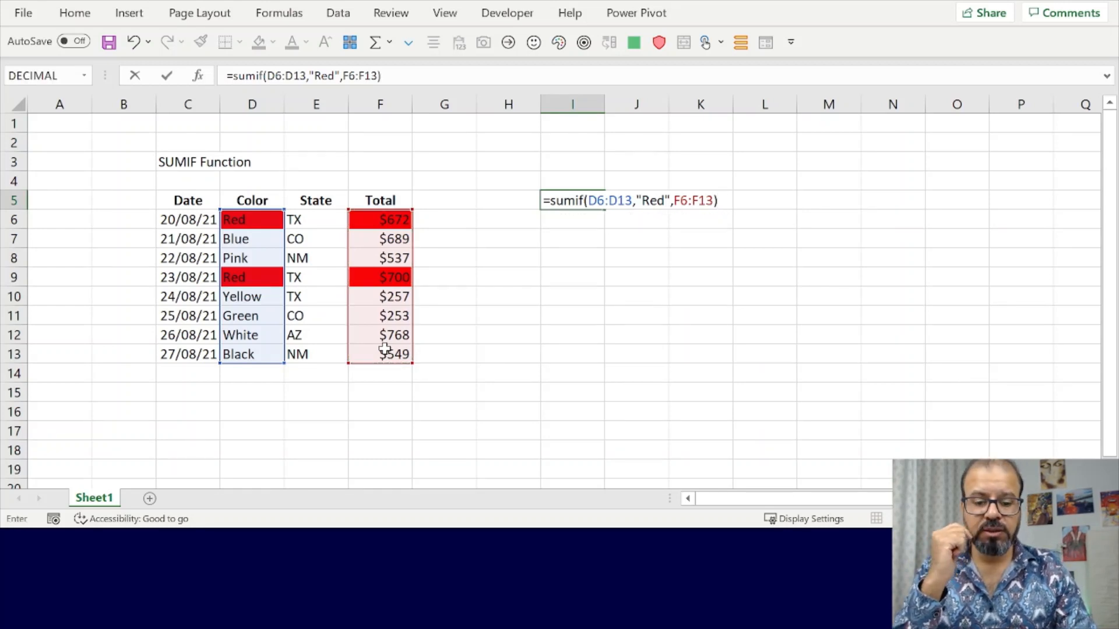
{"action": "key", "text": "Return"}
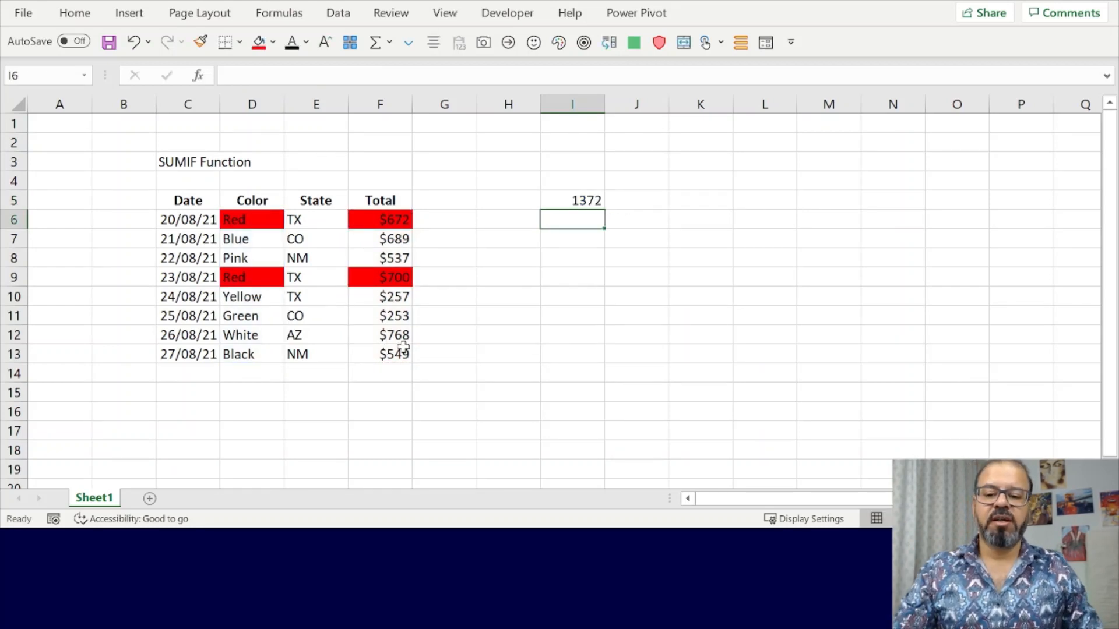
- Compare the sum of the Total cells F6 and F9 with the SUMIF result in I5
{"action": "left_click", "coordinate": [376, 222]}
{"action": "left_click", "coordinate": [376, 271], "text": "ctrl"}
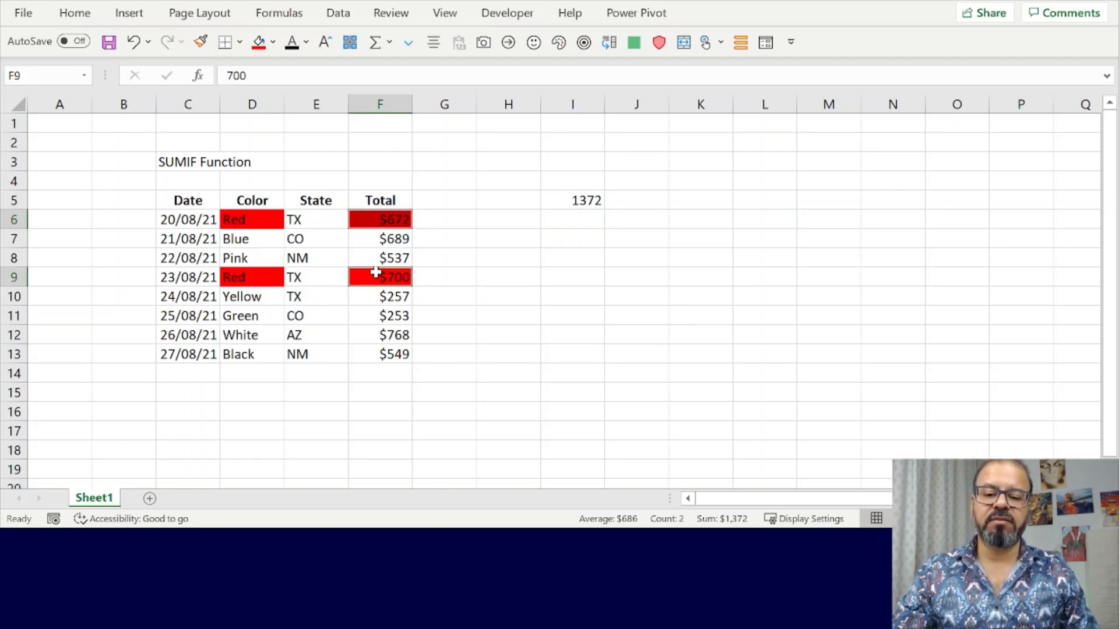
{"action": "left_click", "coordinate": [575, 218]}
- Review the range, criteria and sum_range arguments of the SUMIF formula in I5 without altering them
{"action": "left_click", "coordinate": [586, 200]}
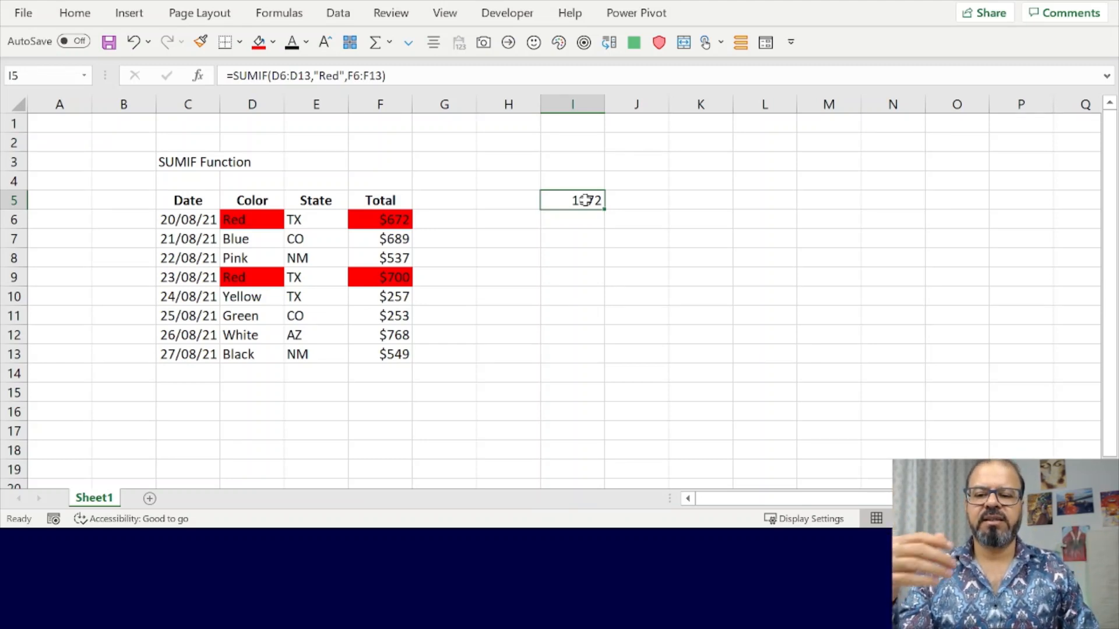
{"action": "left_click", "coordinate": [304, 75]}
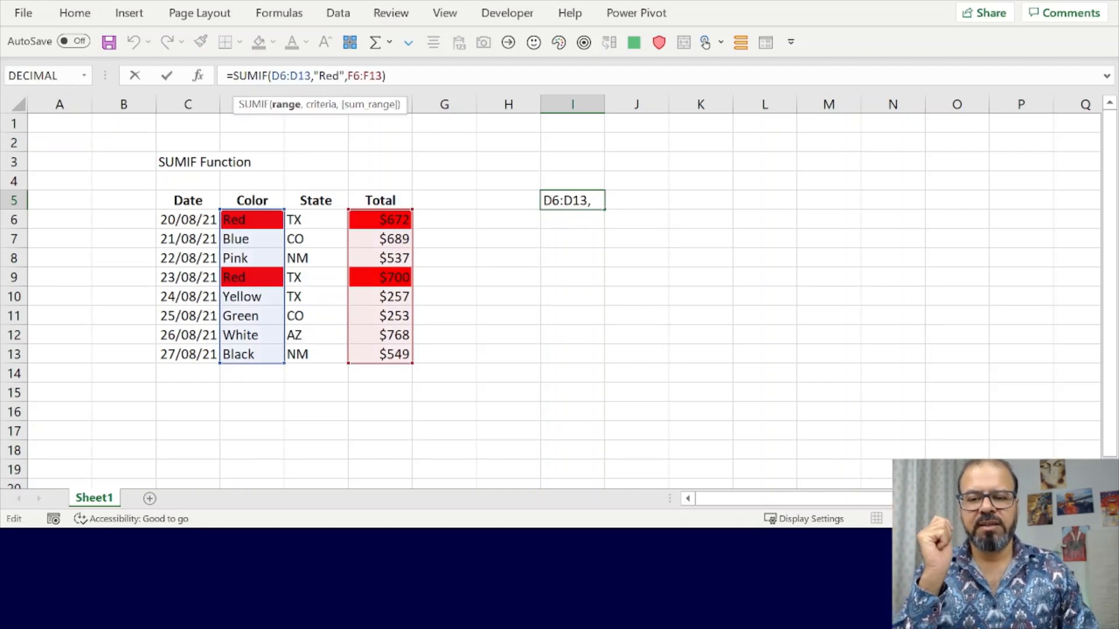
{"action": "left_click", "coordinate": [324, 75]}
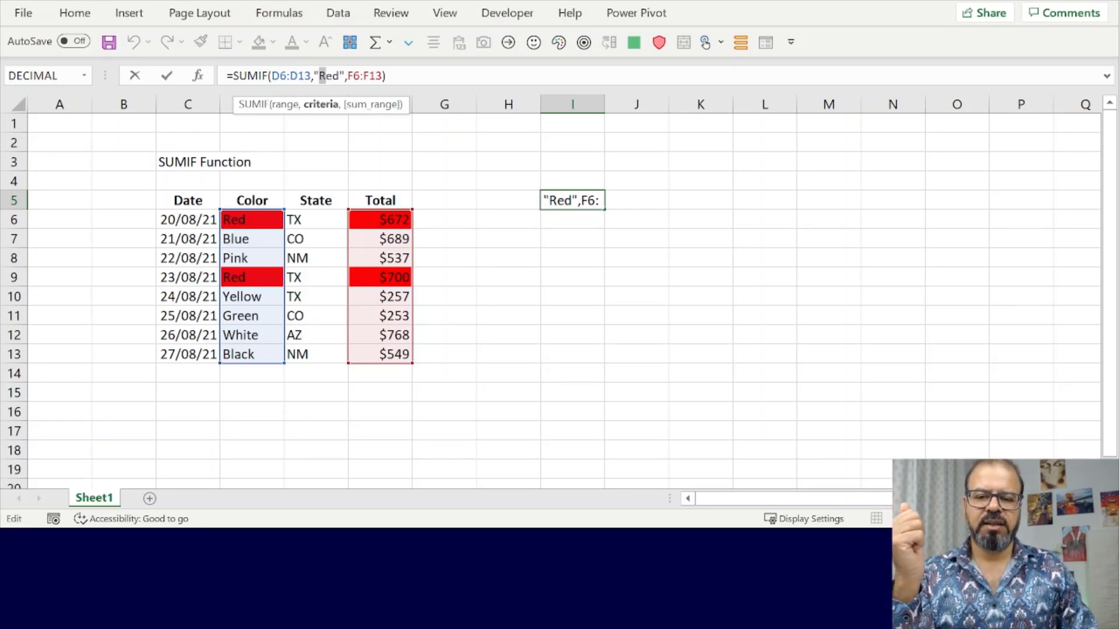
{"action": "left_click", "coordinate": [360, 76]}
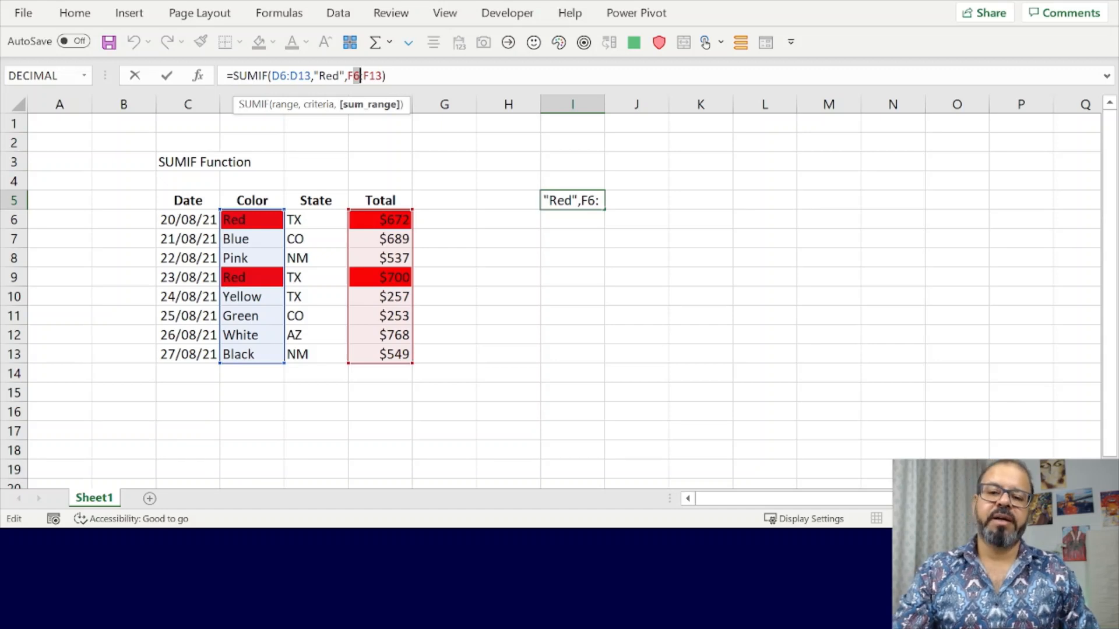
{"action": "key", "text": "ctrl+Return"}
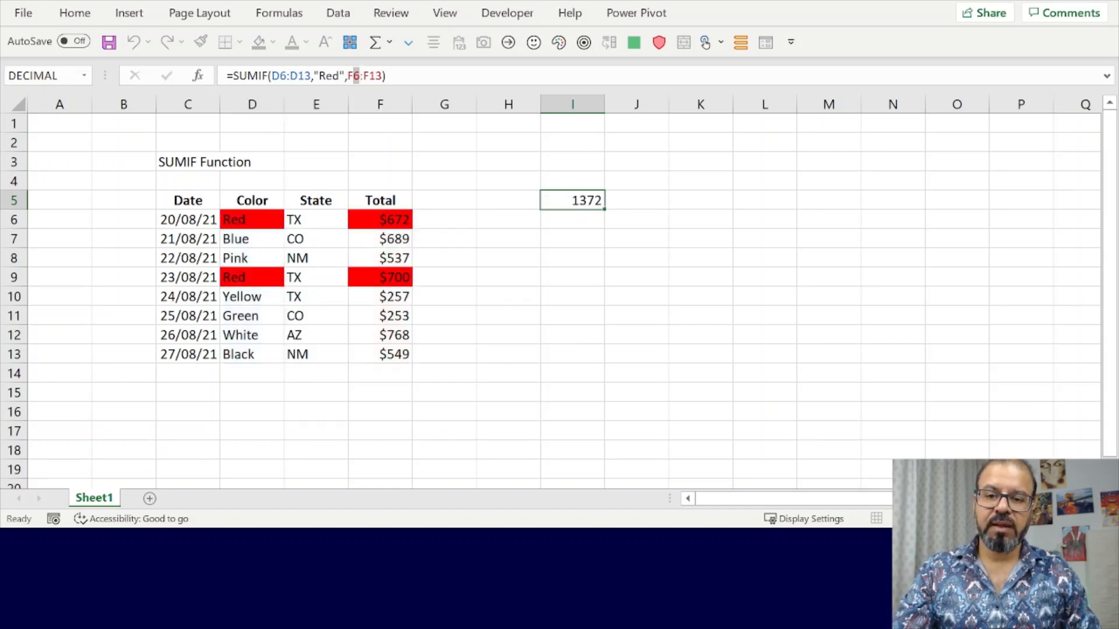